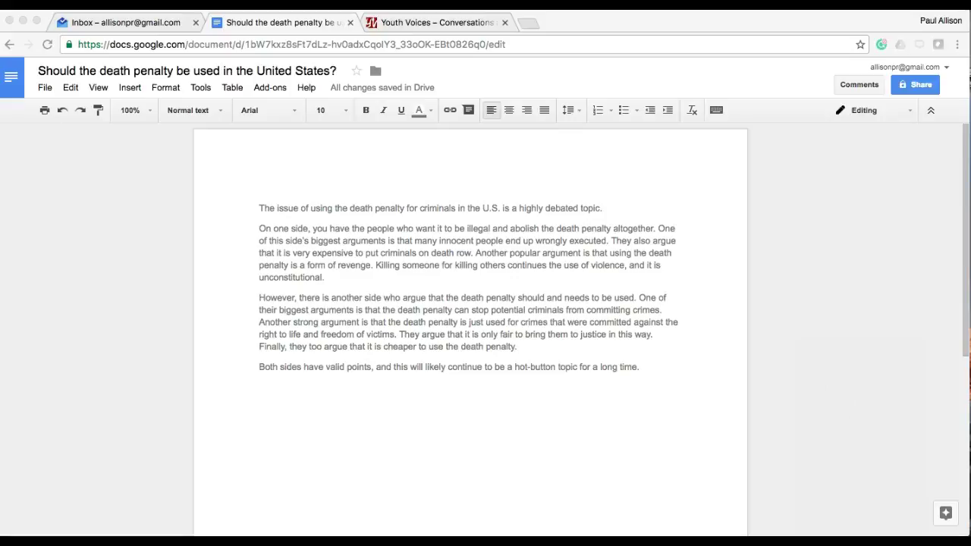
Step: Bring the browser window into focus, moving away from the death penalty essay
{"action": "left_click", "coordinate": [32, 420]}
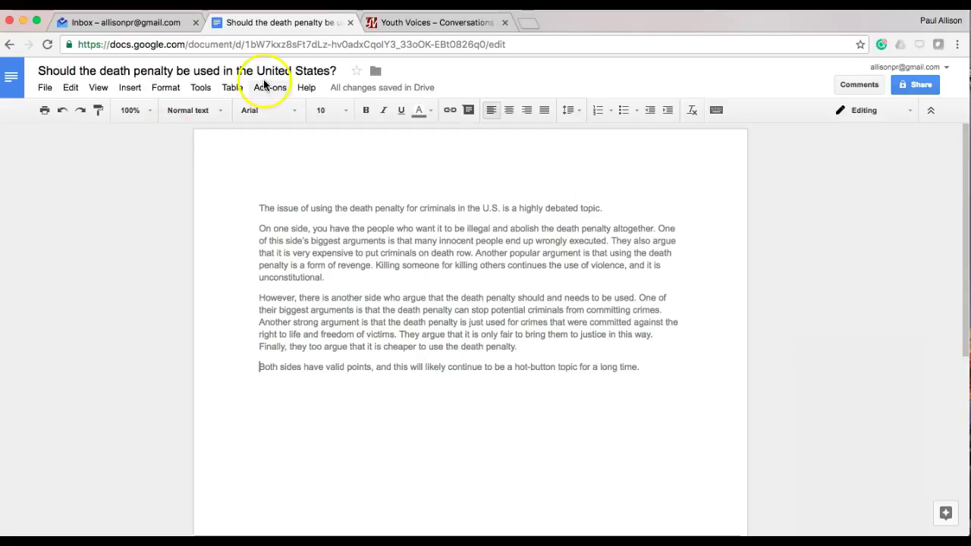
Step: Switch to the Youth Voices tab, go to the Dashboard and start a new page
{"action": "left_click", "coordinate": [390, 23]}
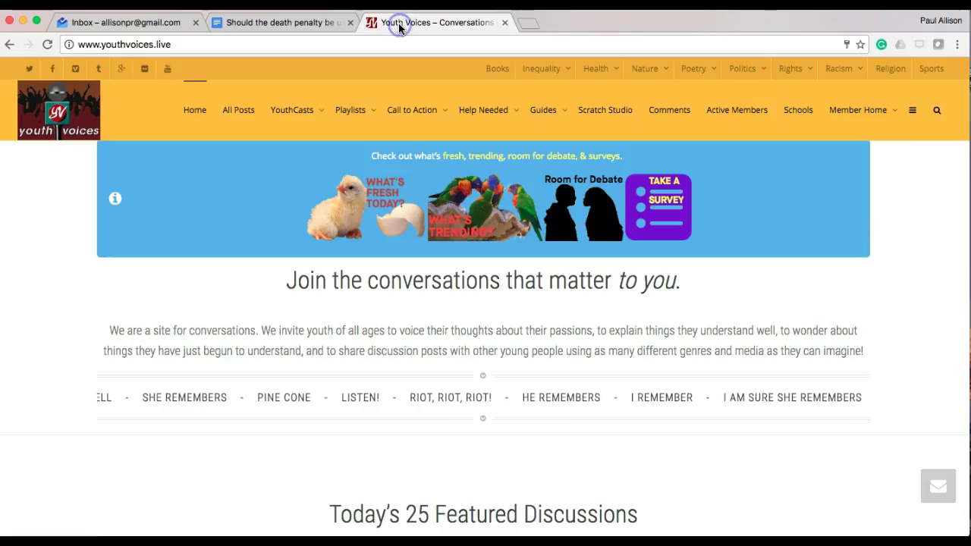
{"action": "mouse_move", "coordinate": [858, 110]}
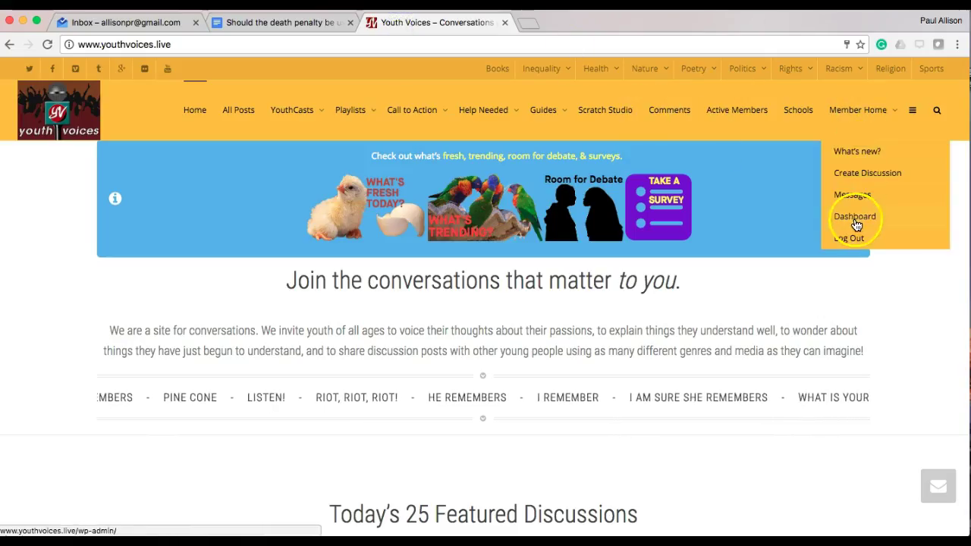
{"action": "left_click", "coordinate": [855, 218]}
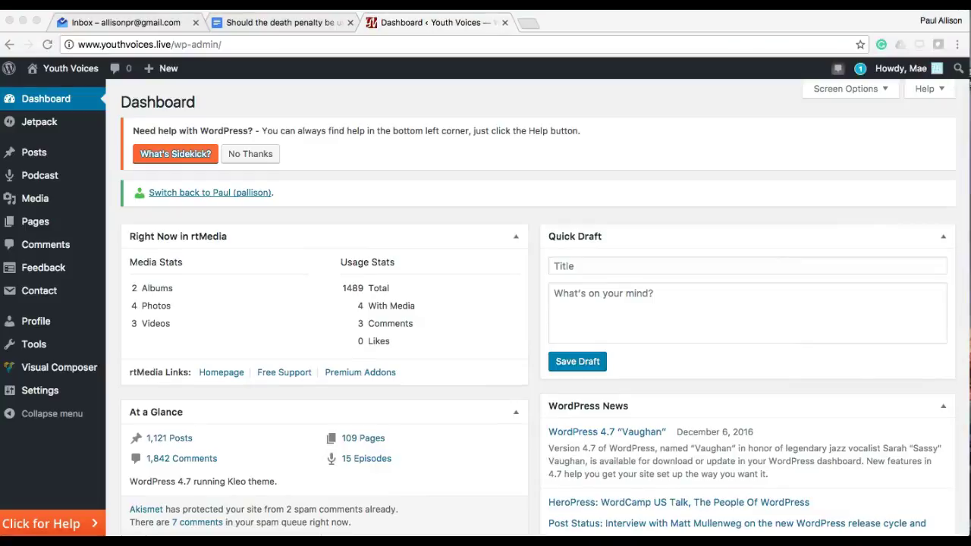
{"action": "left_click", "coordinate": [162, 85]}
{"action": "left_click", "coordinate": [161, 149]}
{"action": "left_click", "coordinate": [160, 128]}
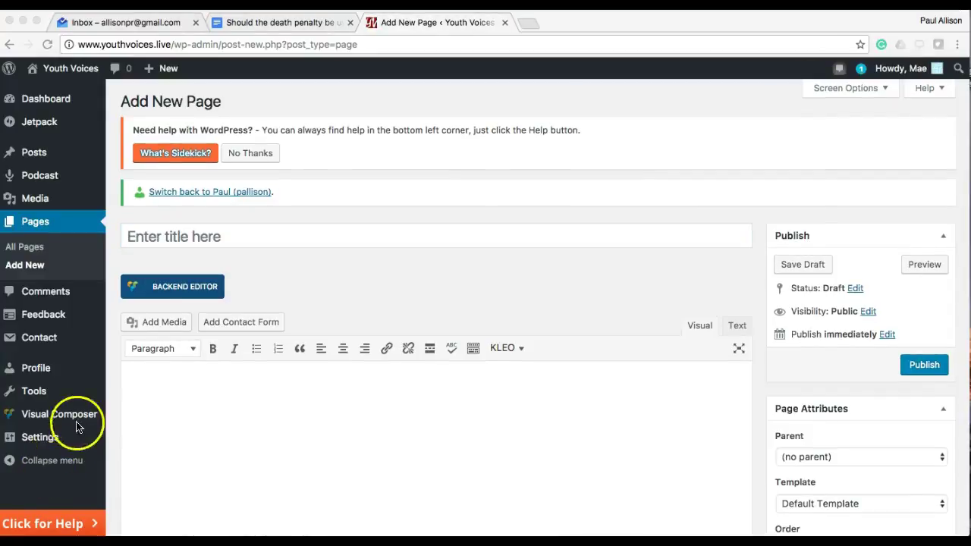
Step: In the Backend Editor, title the page 'Should the death penalty be used in the United States?'
{"action": "left_click", "coordinate": [182, 293]}
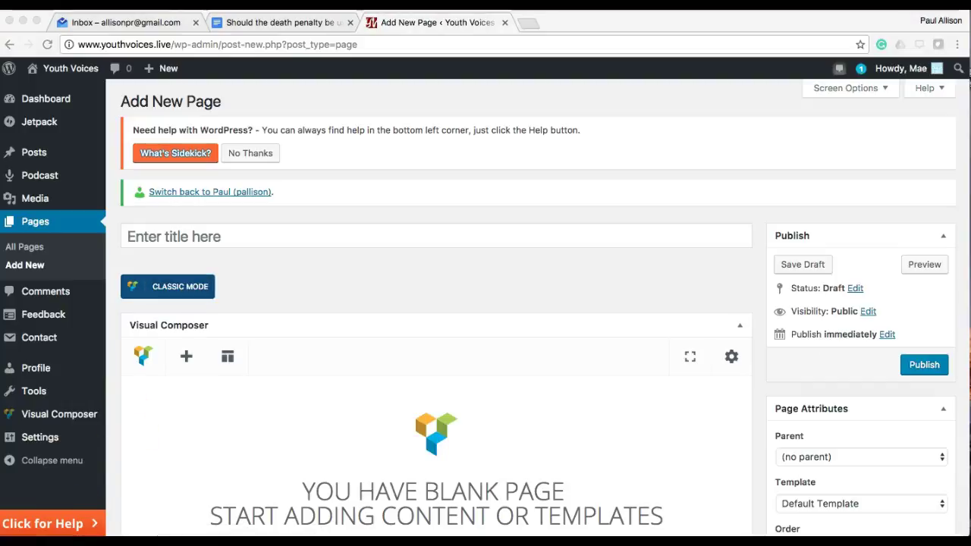
{"action": "left_click", "coordinate": [169, 237]}
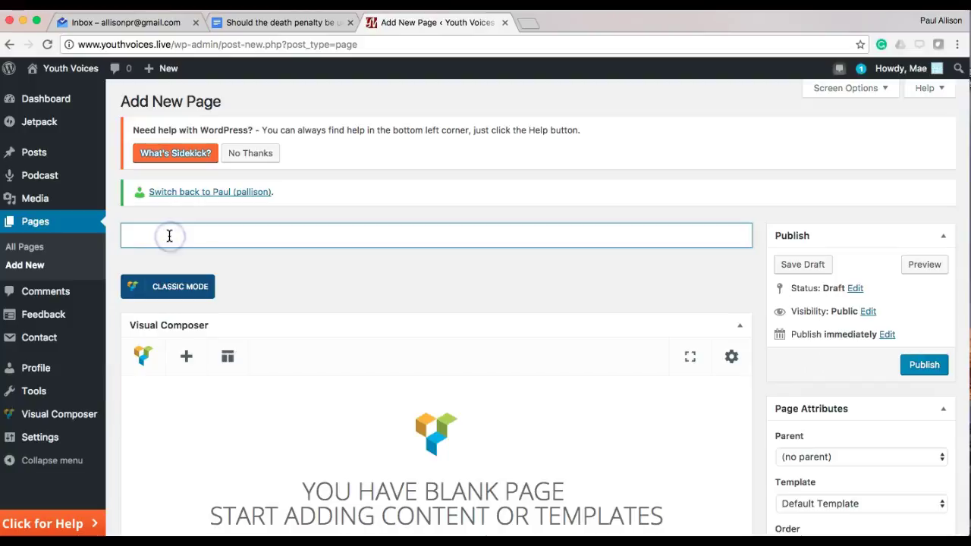
{"action": "type", "text": "Should the death penalty be used in the United States?"}
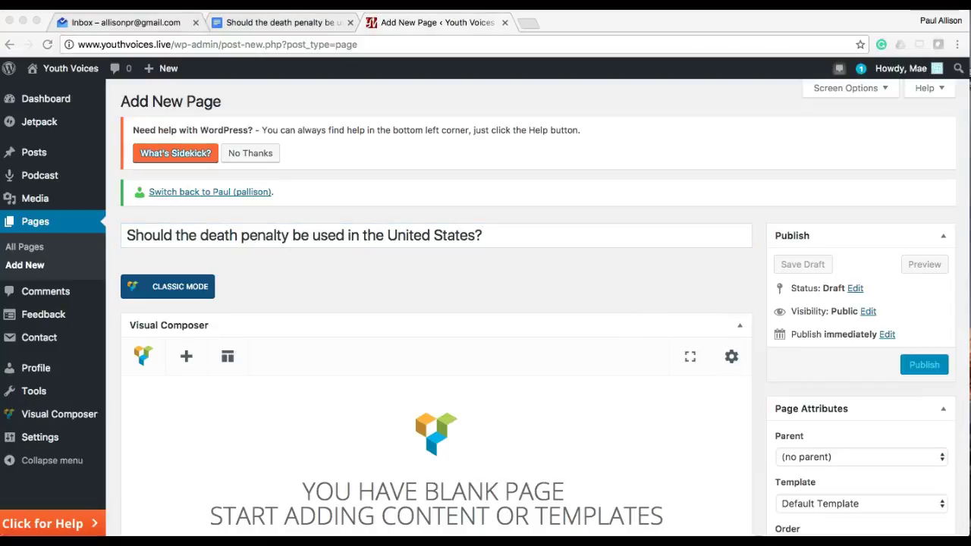
Step: Set the page's parent to Room for Debate and save it as a draft
{"action": "left_click", "coordinate": [838, 458]}
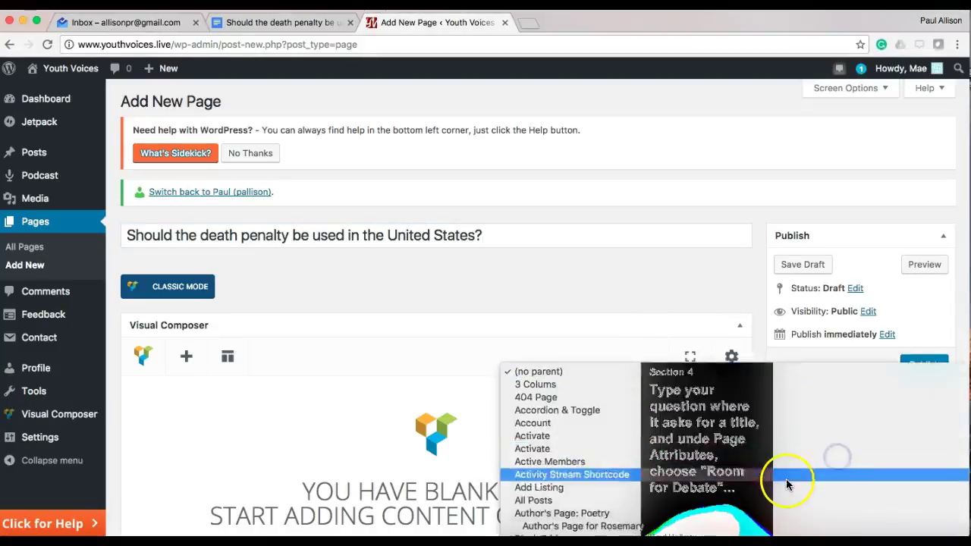
{"action": "left_click", "coordinate": [716, 408]}
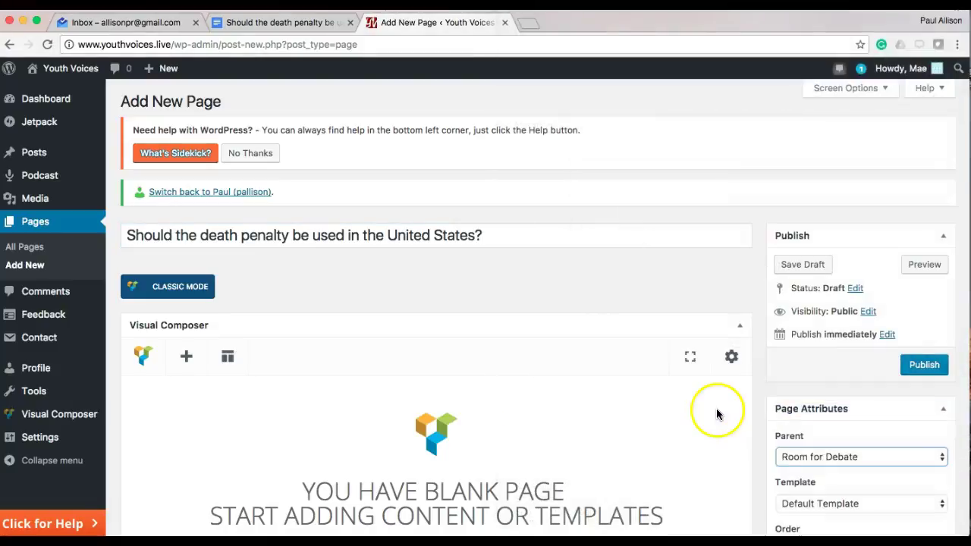
{"action": "left_click", "coordinate": [796, 265]}
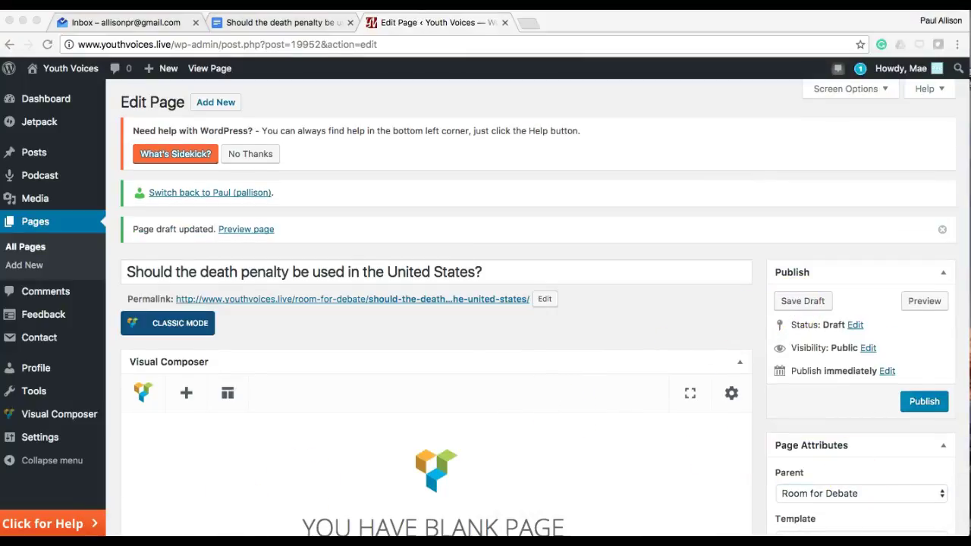
Step: Append the saved 'Room for Debate' layout from My Templates to the page
{"action": "scroll", "coordinate": [183, 422], "scroll_direction": "down", "scroll_amount": 3}
{"action": "scroll", "coordinate": [178, 427], "scroll_direction": "down", "scroll_amount": 4}
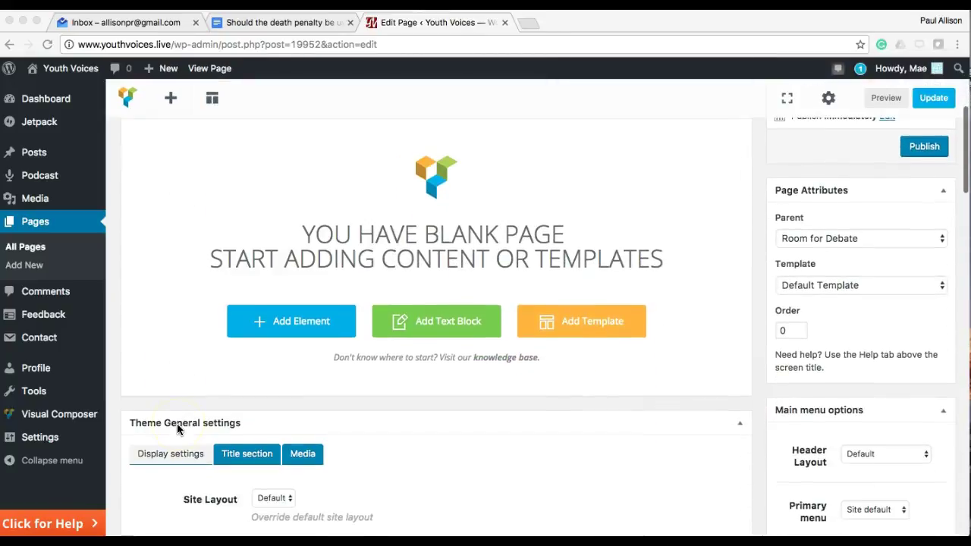
{"action": "left_click", "coordinate": [486, 292]}
{"action": "left_click", "coordinate": [579, 295]}
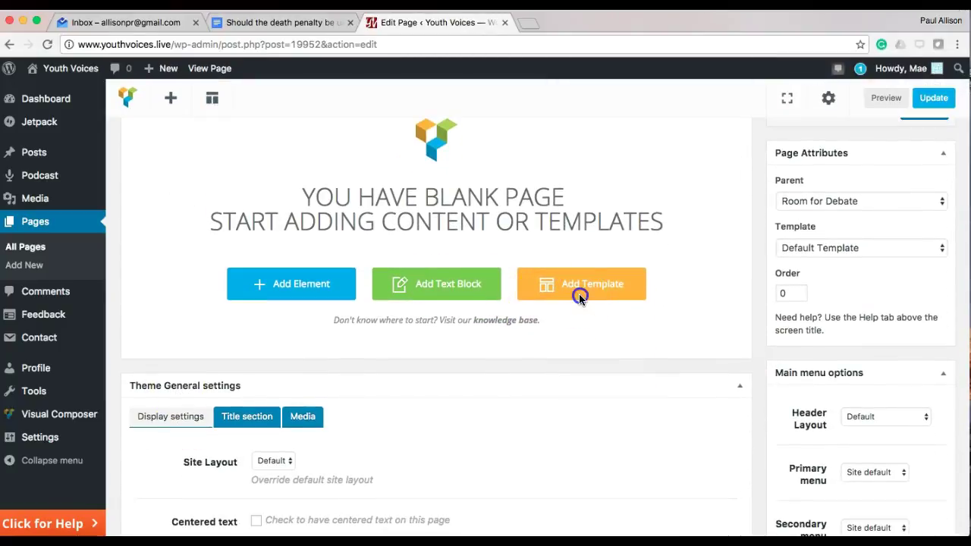
{"action": "left_click", "coordinate": [579, 296]}
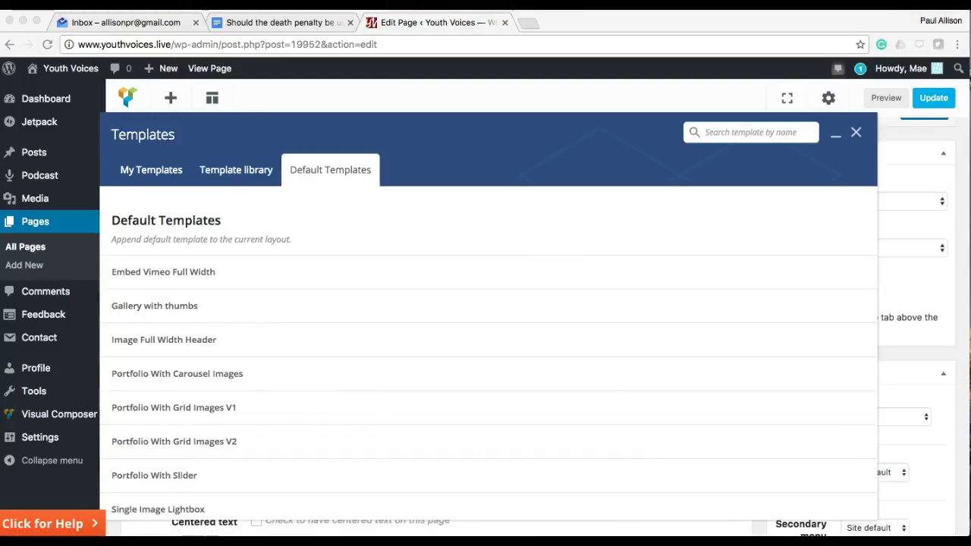
{"action": "left_click", "coordinate": [157, 173]}
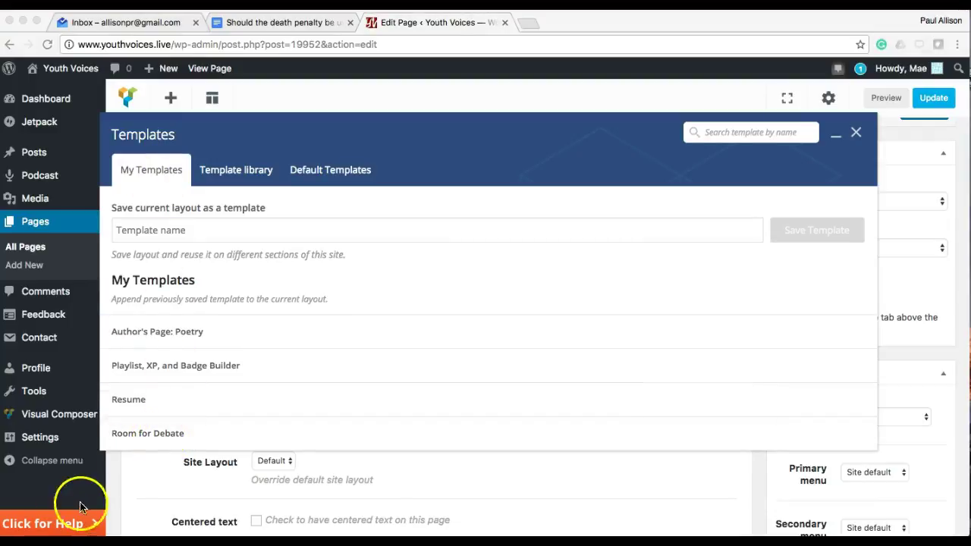
{"action": "left_click", "coordinate": [140, 437]}
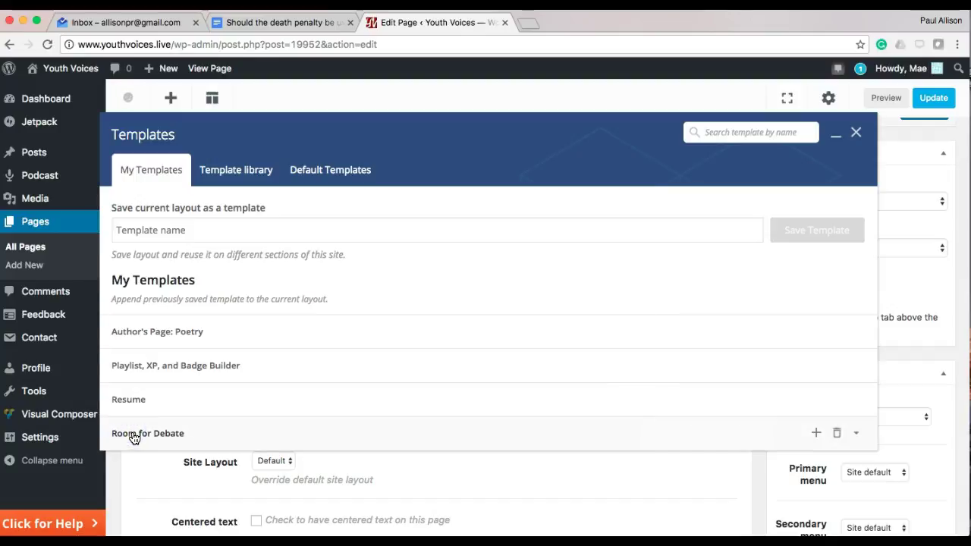
{"action": "left_click", "coordinate": [133, 437]}
Step: Scroll through the page builder to review the inserted template's elements
{"action": "scroll", "coordinate": [132, 429], "scroll_direction": "down", "scroll_amount": 2}
{"action": "scroll", "coordinate": [132, 424], "scroll_direction": "down", "scroll_amount": 5}
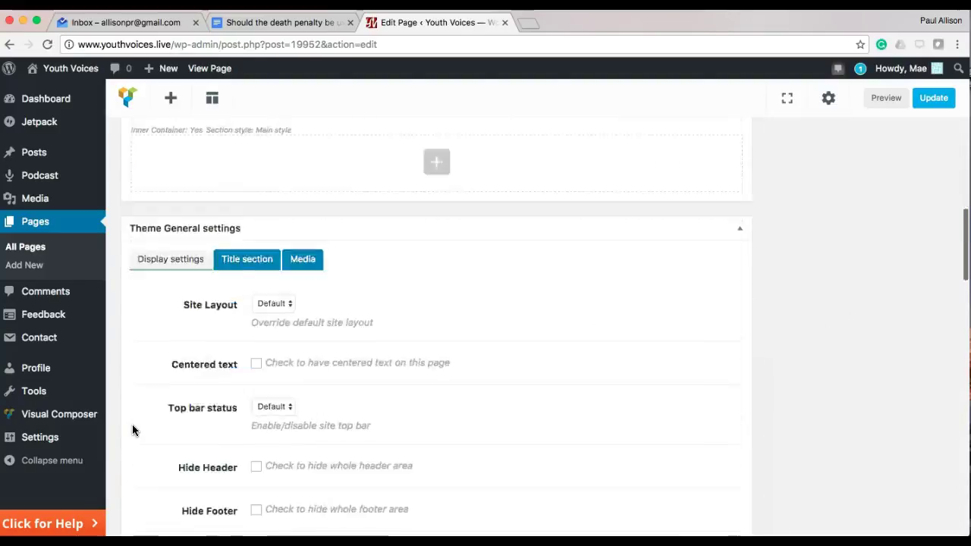
{"action": "scroll", "coordinate": [132, 425], "scroll_direction": "down", "scroll_amount": 3}
{"action": "scroll", "coordinate": [132, 424], "scroll_direction": "up", "scroll_amount": 10}
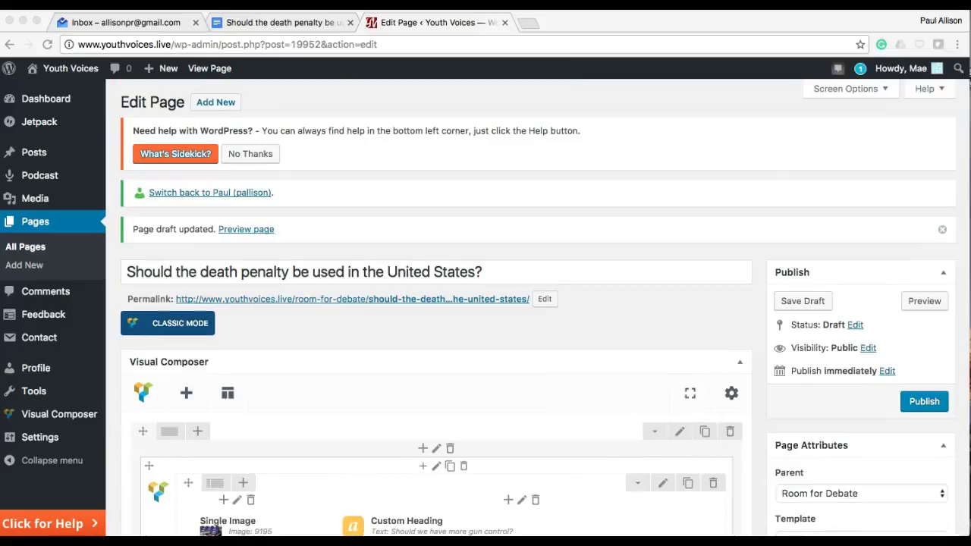
{"action": "scroll", "coordinate": [182, 391], "scroll_direction": "down", "scroll_amount": 3}
{"action": "scroll", "coordinate": [182, 391], "scroll_direction": "down", "scroll_amount": 2}
{"action": "scroll", "coordinate": [182, 392], "scroll_direction": "down", "scroll_amount": 1}
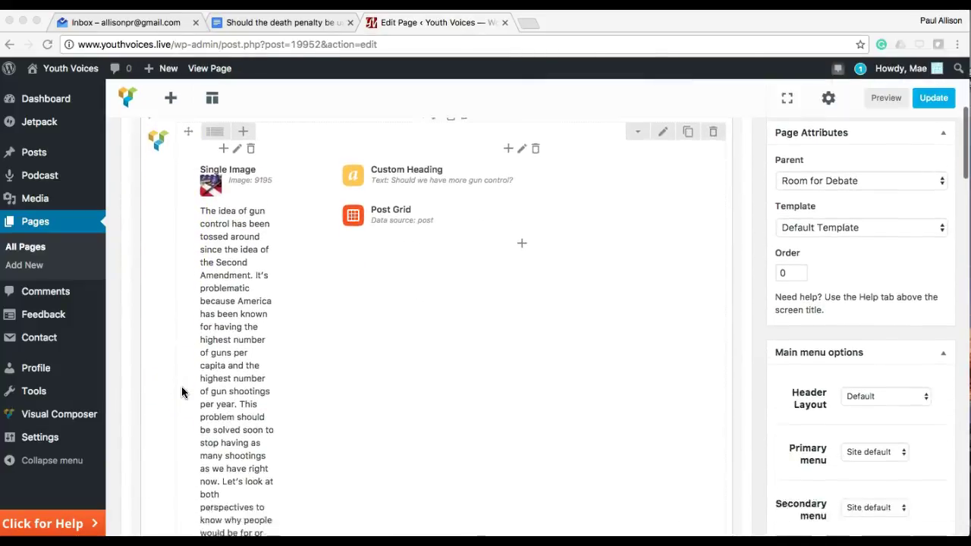
{"action": "scroll", "coordinate": [182, 391], "scroll_direction": "down", "scroll_amount": 2}
{"action": "scroll", "coordinate": [182, 391], "scroll_direction": "up", "scroll_amount": 2}
{"action": "scroll", "coordinate": [183, 393], "scroll_direction": "up", "scroll_amount": 1}
{"action": "scroll", "coordinate": [184, 396], "scroll_direction": "up", "scroll_amount": 1}
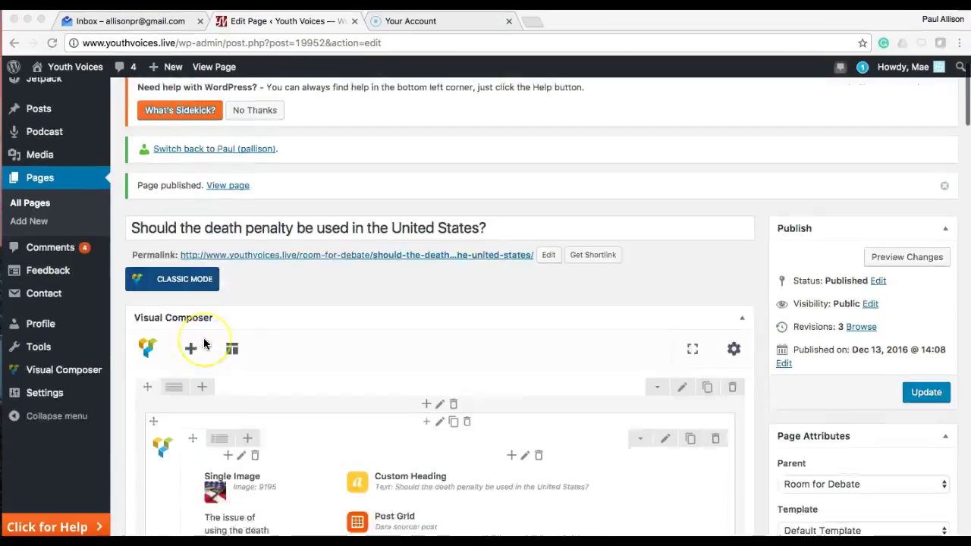
{"action": "scroll", "coordinate": [241, 181], "scroll_direction": "down", "scroll_amount": 3}
{"action": "scroll", "coordinate": [241, 181], "scroll_direction": "down", "scroll_amount": 3}
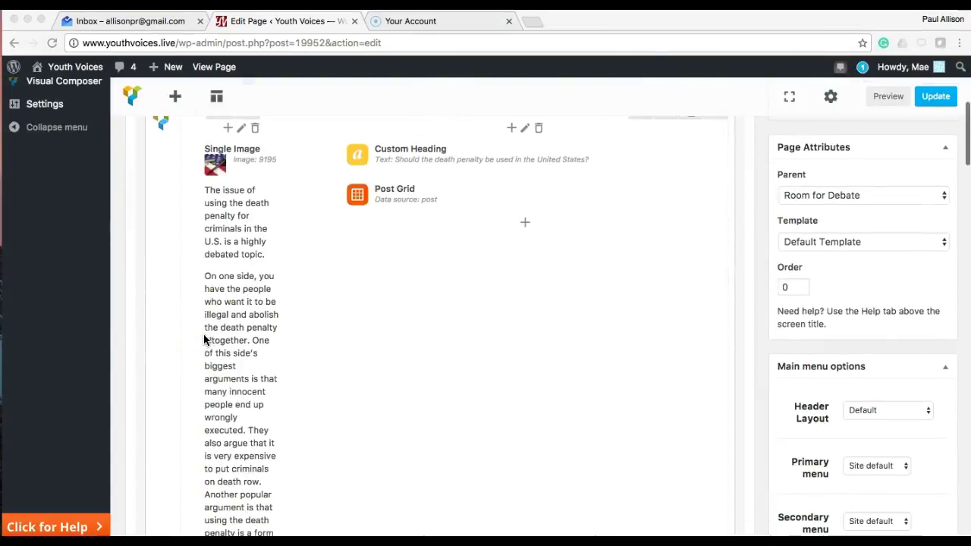
Step: Replace the Single Image element's flag picture with the execution-table photo from Media Library
{"action": "mouse_move", "coordinate": [235, 161]}
{"action": "left_click", "coordinate": [255, 159]}
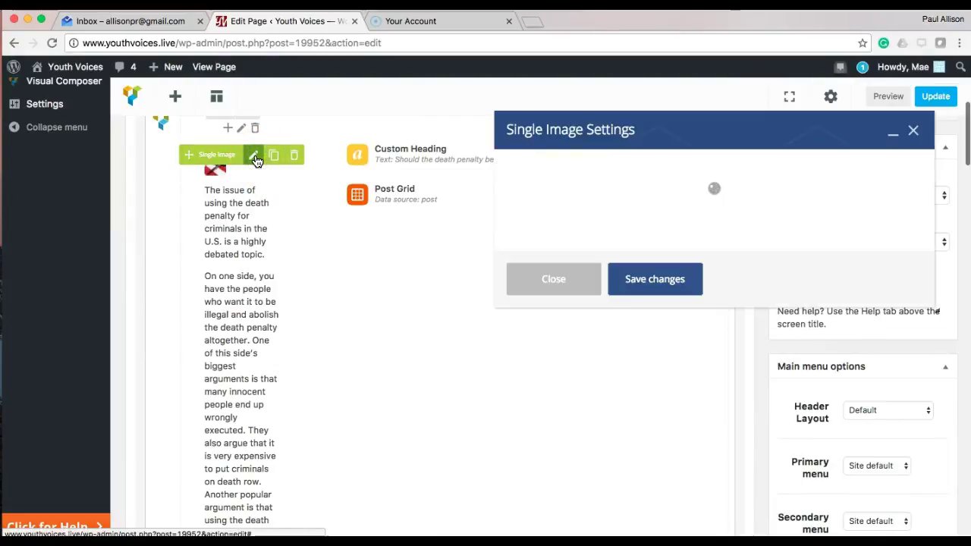
{"action": "left_click", "coordinate": [598, 371]}
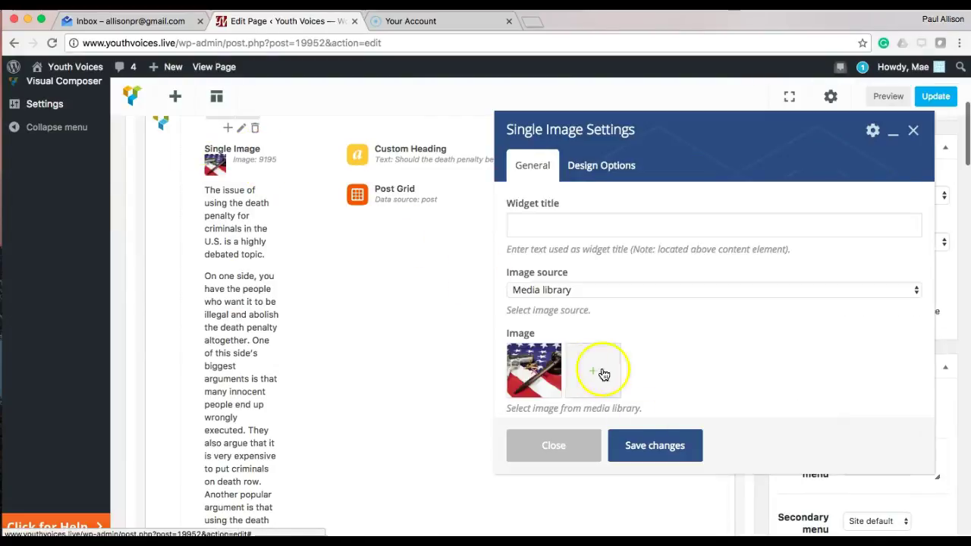
{"action": "left_click", "coordinate": [169, 405]}
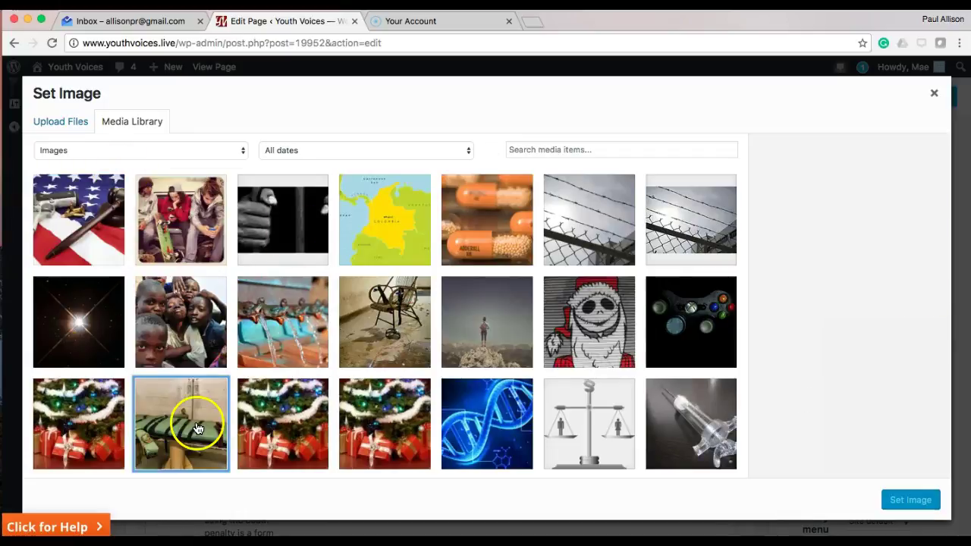
{"action": "left_click", "coordinate": [913, 504]}
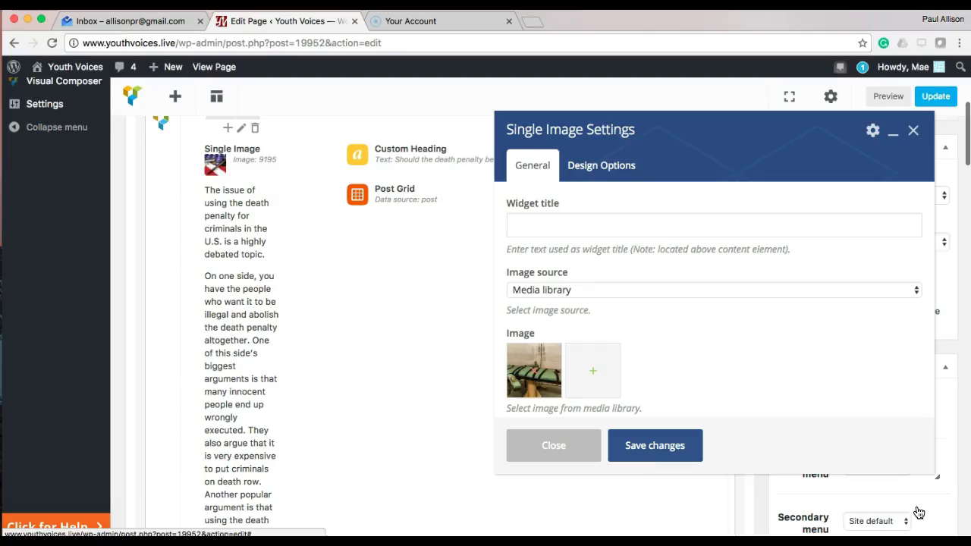
{"action": "left_click", "coordinate": [630, 452]}
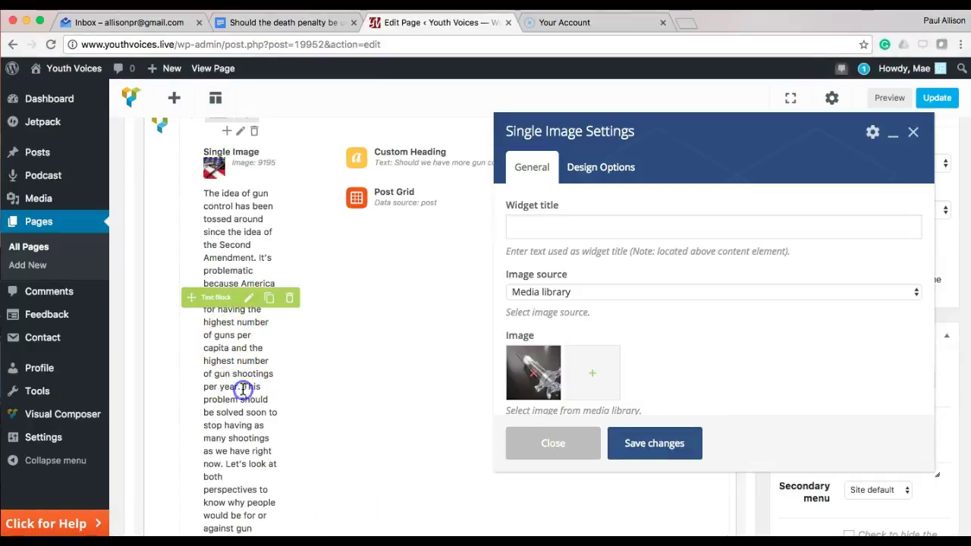
Step: Paste the death-penalty introduction over the Text Block's gun-control paragraph and save
{"action": "left_click", "coordinate": [249, 300]}
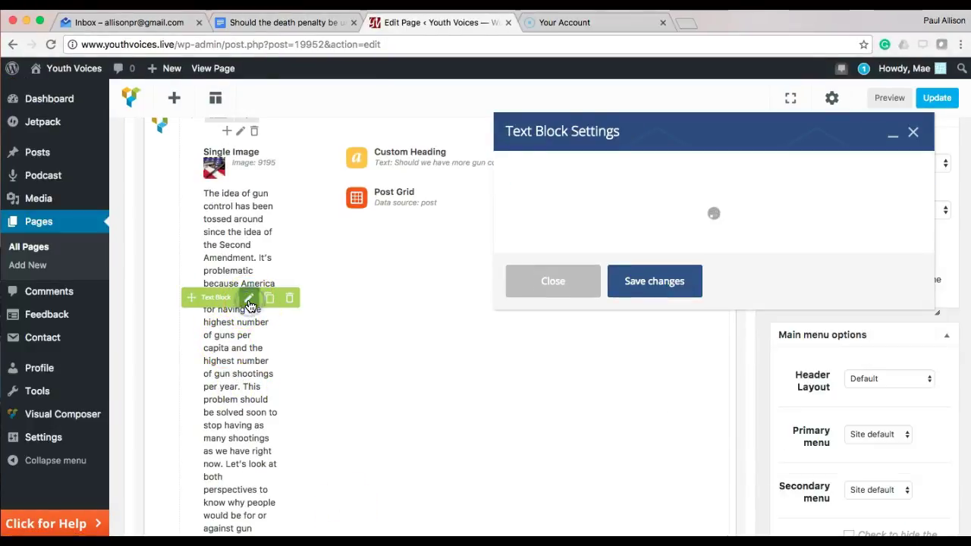
{"action": "left_click", "coordinate": [711, 226]}
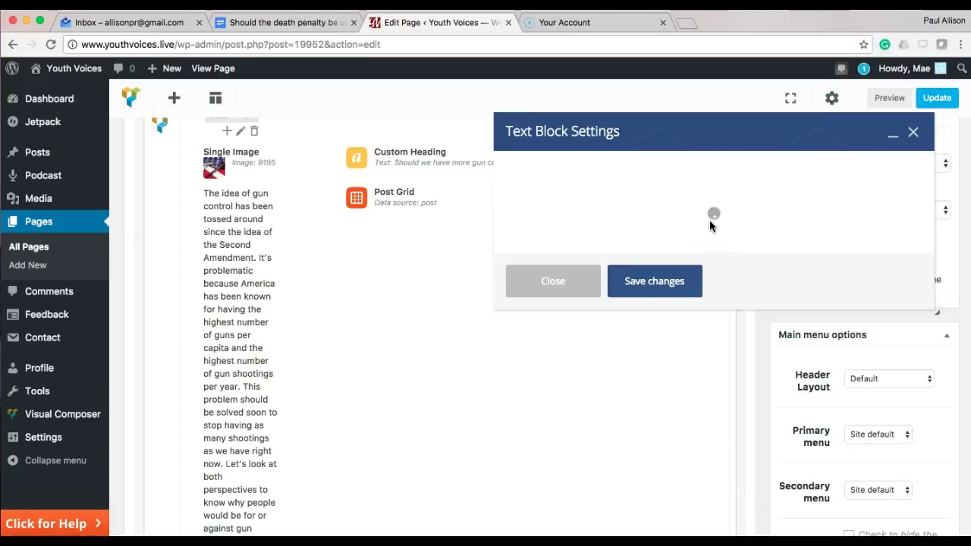
{"action": "left_click", "coordinate": [520, 283]}
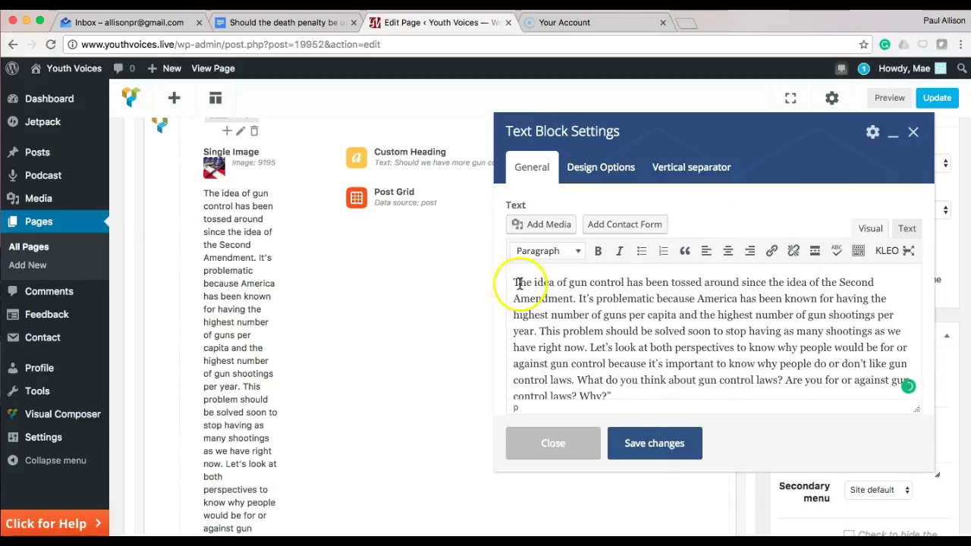
{"action": "triple_click", "coordinate": [520, 283]}
{"action": "key", "text": "BackSpace"}
{"action": "key", "text": "super+v"}
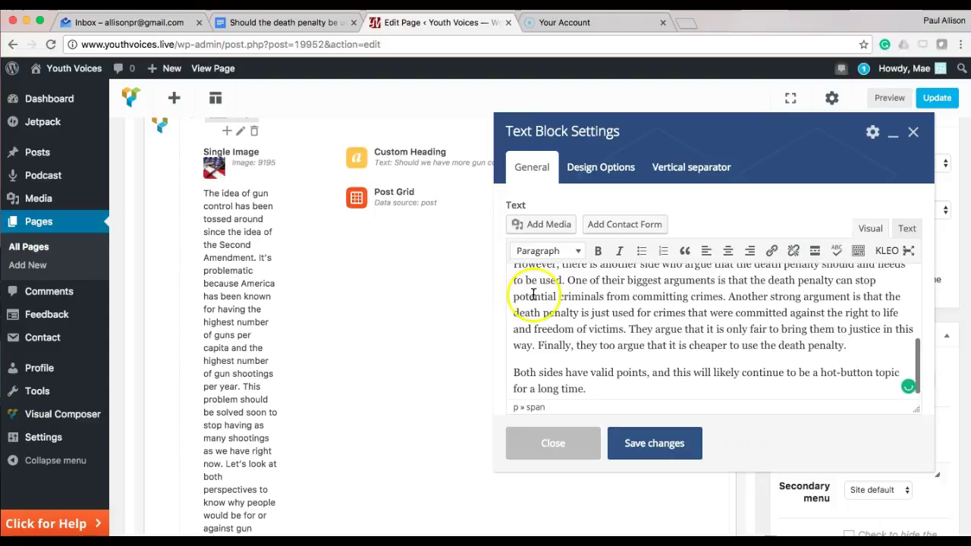
{"action": "scroll", "coordinate": [520, 288], "scroll_direction": "up", "scroll_amount": 5}
{"action": "left_click", "coordinate": [644, 451]}
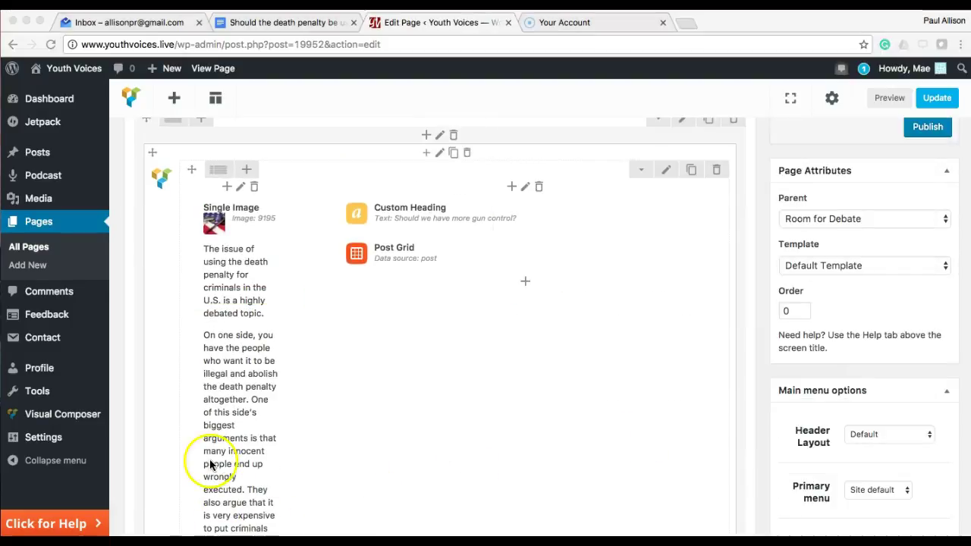
Step: Paste 'Should the death penalty be used in the United States?' into the Custom Heading
{"action": "left_click", "coordinate": [402, 218]}
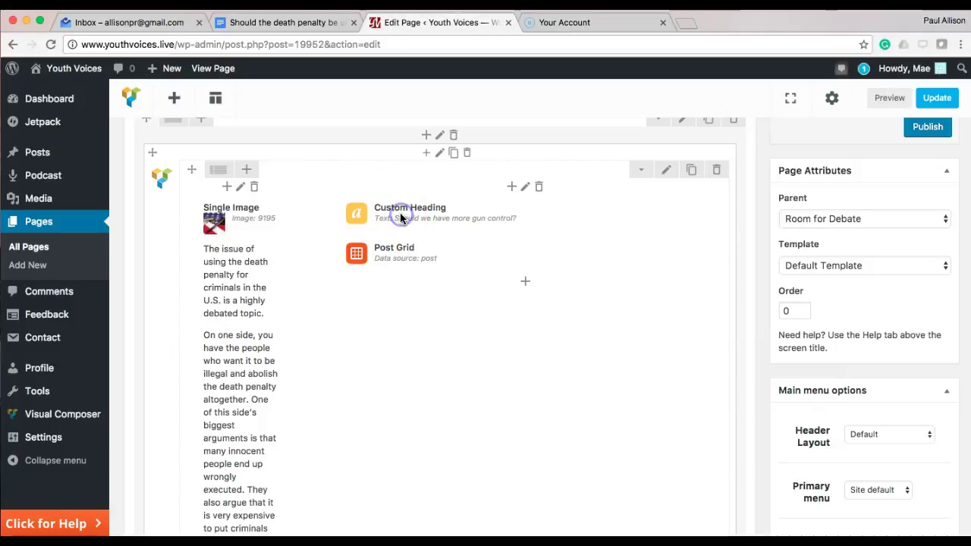
{"action": "mouse_move", "coordinate": [410, 212]}
{"action": "left_click", "coordinate": [546, 216]}
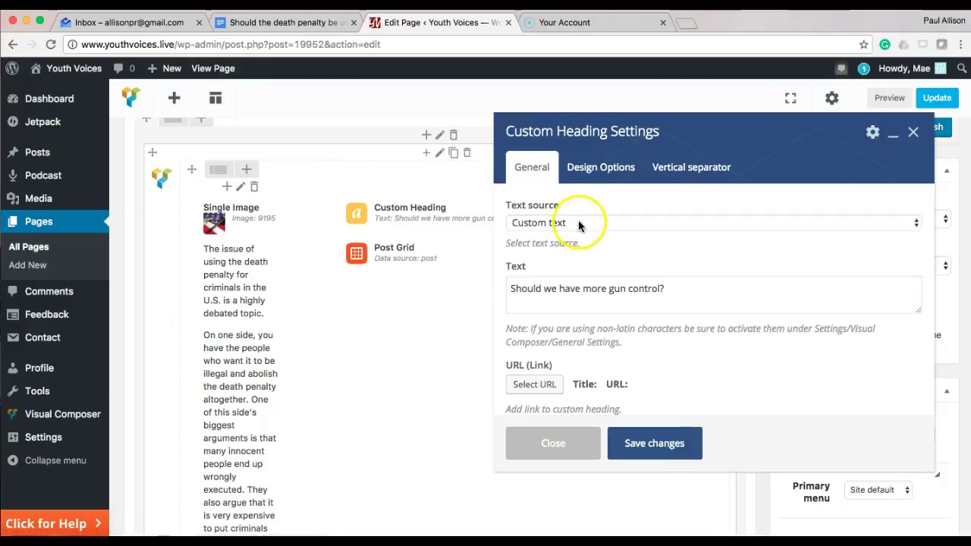
{"action": "left_click_drag", "start_coordinate": [690, 290], "coordinate": [505, 280]}
{"action": "type", "text": "Should the death penalty be used in the United States?"}
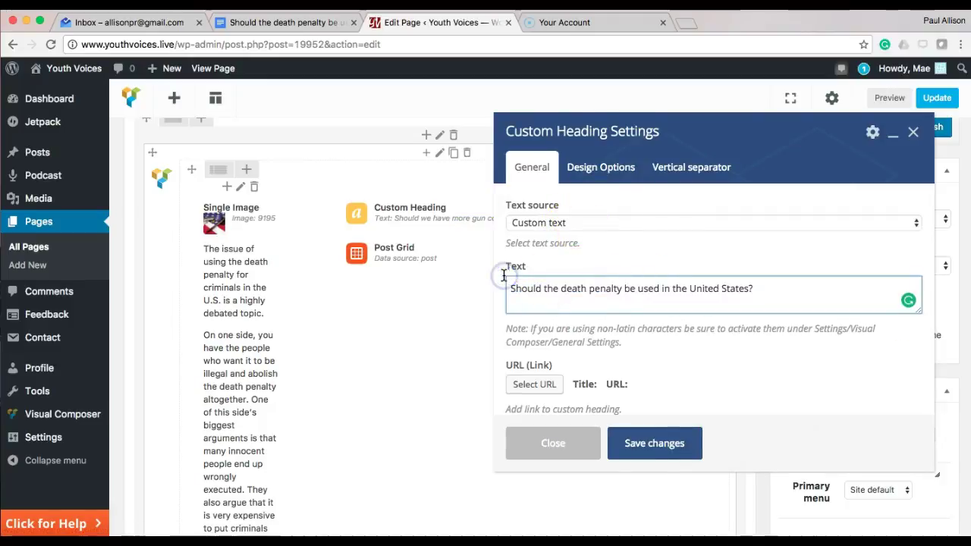
{"action": "left_click", "coordinate": [647, 453]}
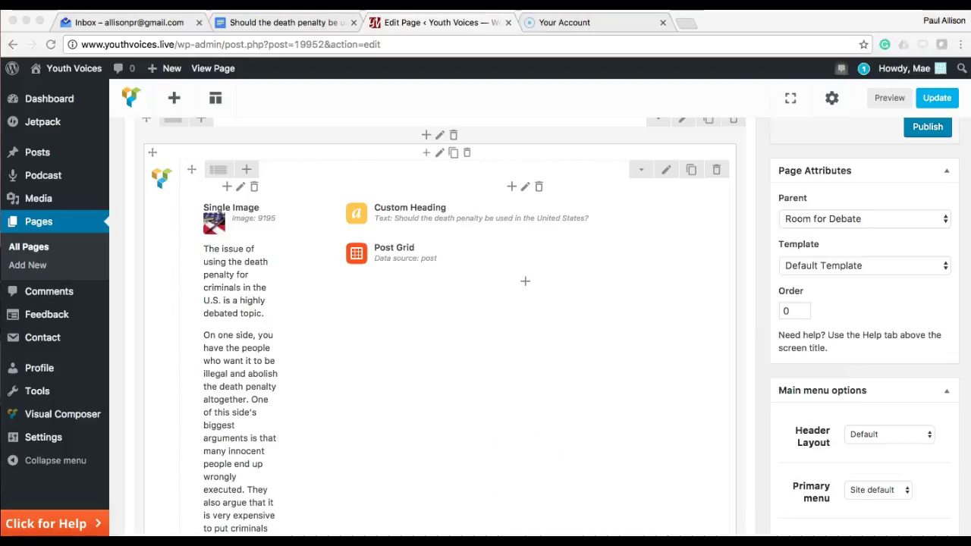
Step: Swap the Post Grid's Guns tag filter for the deathpenalty tag and save
{"action": "left_click", "coordinate": [403, 253]}
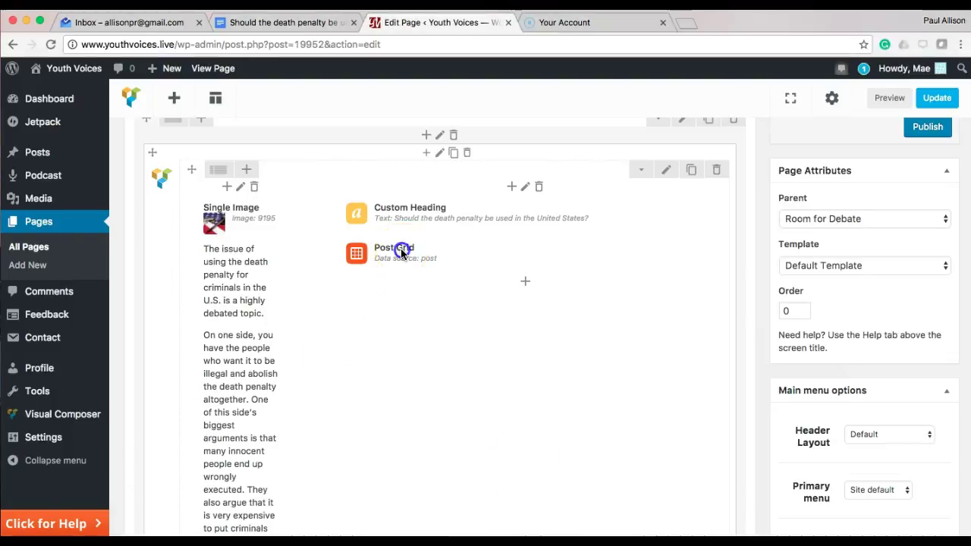
{"action": "left_click", "coordinate": [532, 255]}
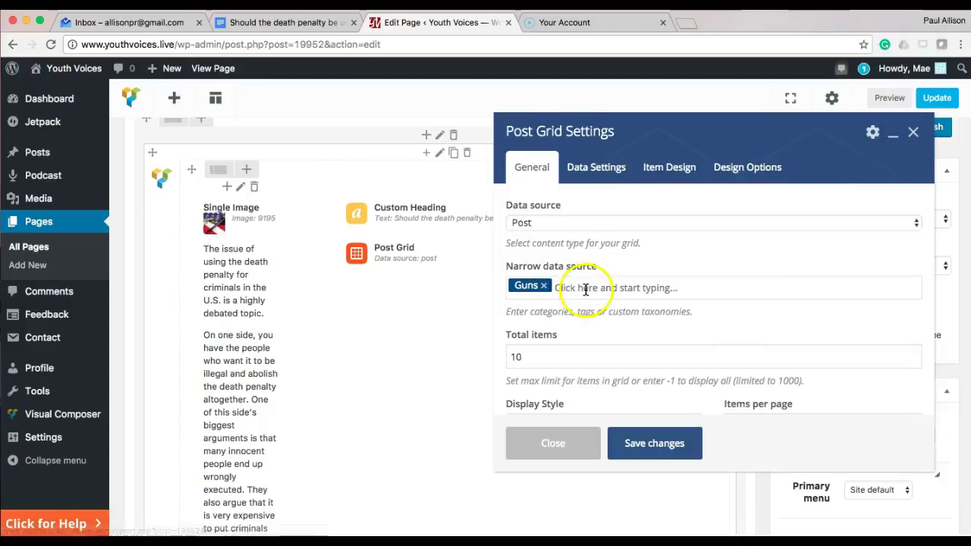
{"action": "left_click", "coordinate": [544, 286]}
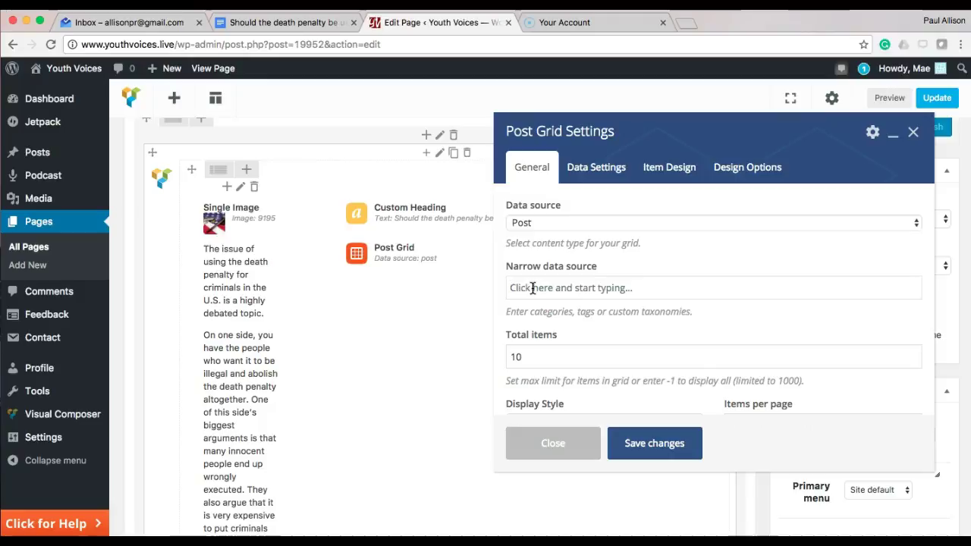
{"action": "type", "text": "deathpenalty"}
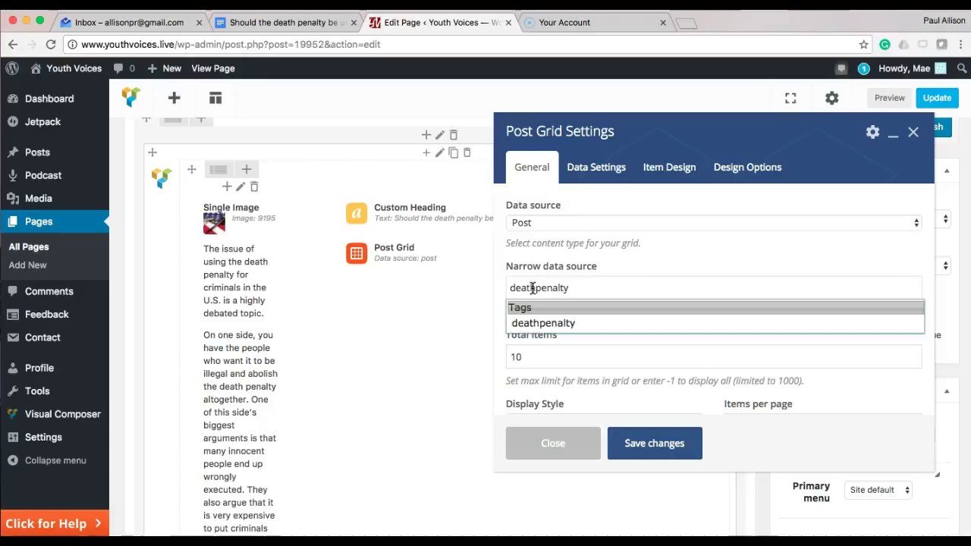
{"action": "left_click", "coordinate": [560, 321]}
{"action": "left_click", "coordinate": [639, 448]}
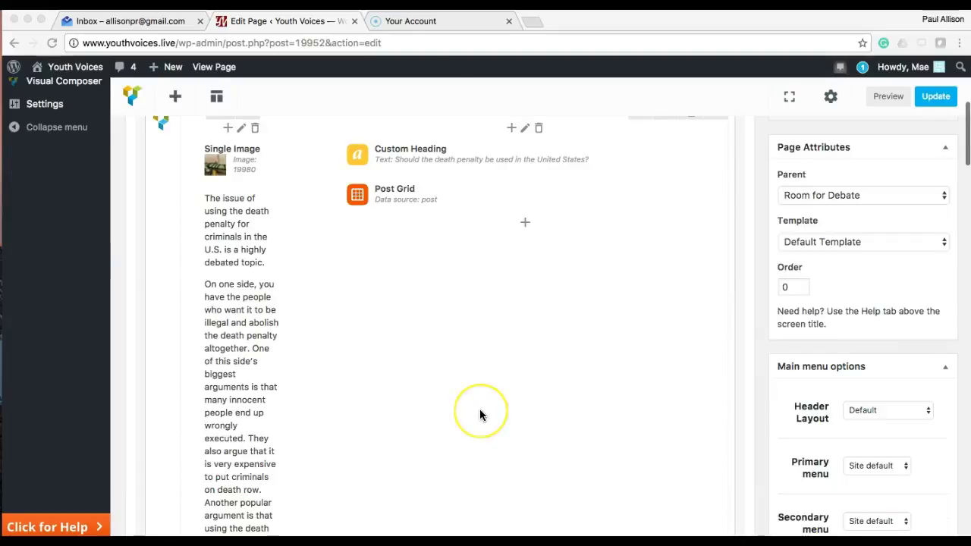
Step: Update the page, then follow the View page link to its published version
{"action": "scroll", "coordinate": [480, 415], "scroll_direction": "up", "scroll_amount": 1}
{"action": "scroll", "coordinate": [489, 402], "scroll_direction": "up", "scroll_amount": 1}
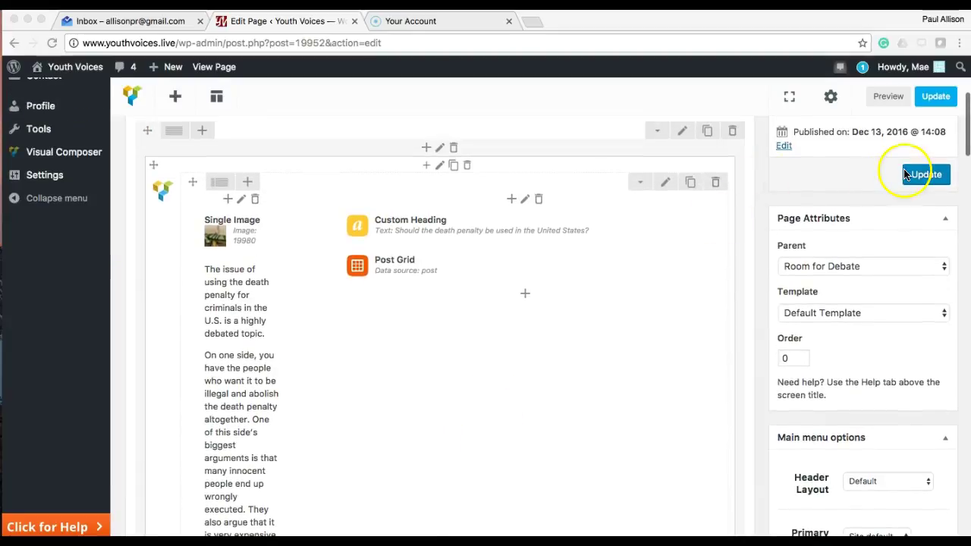
{"action": "left_click", "coordinate": [929, 176]}
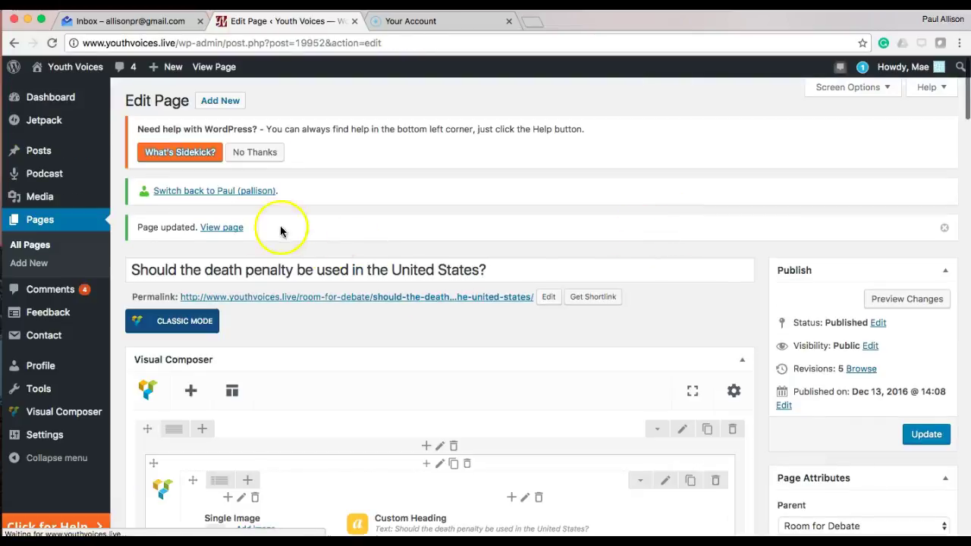
{"action": "left_click", "coordinate": [229, 231]}
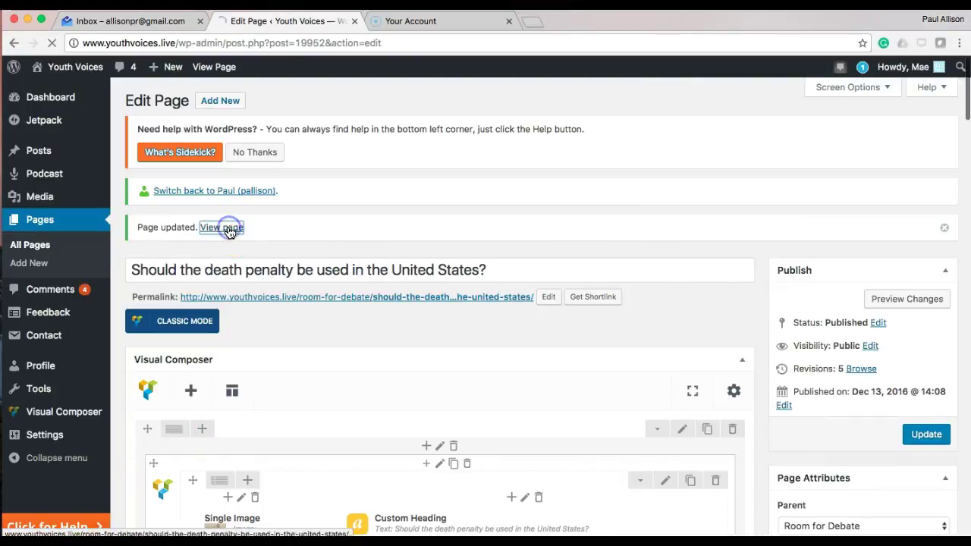